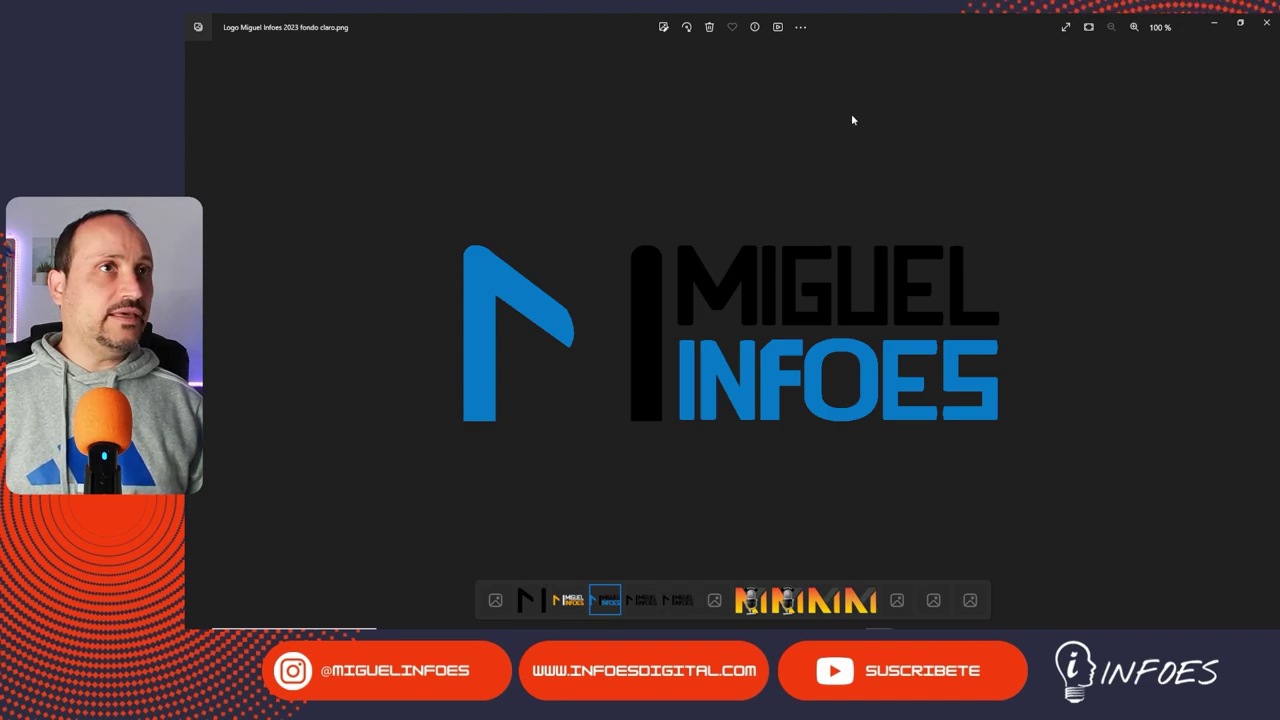
Maximize and zoom into the MIGUEL INFOES image, then drag its window down to reveal the bulb logo.
{"action": "mouse_move", "coordinate": [907, 22]}
{"action": "left_mouse_down"}
{"action": "mouse_move", "coordinate": [728, 496]}
{"action": "mouse_move", "coordinate": [755, 169]}
{"action": "left_mouse_up"}
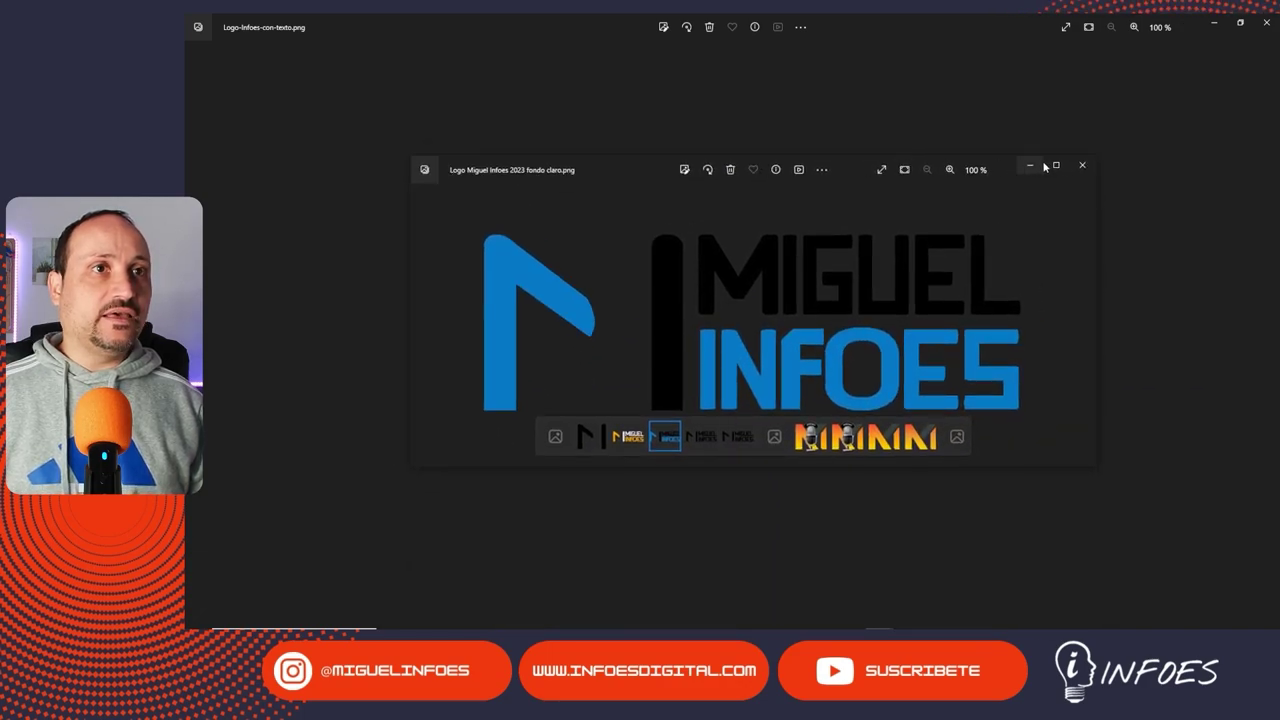
{"action": "left_click", "coordinate": [1057, 167]}
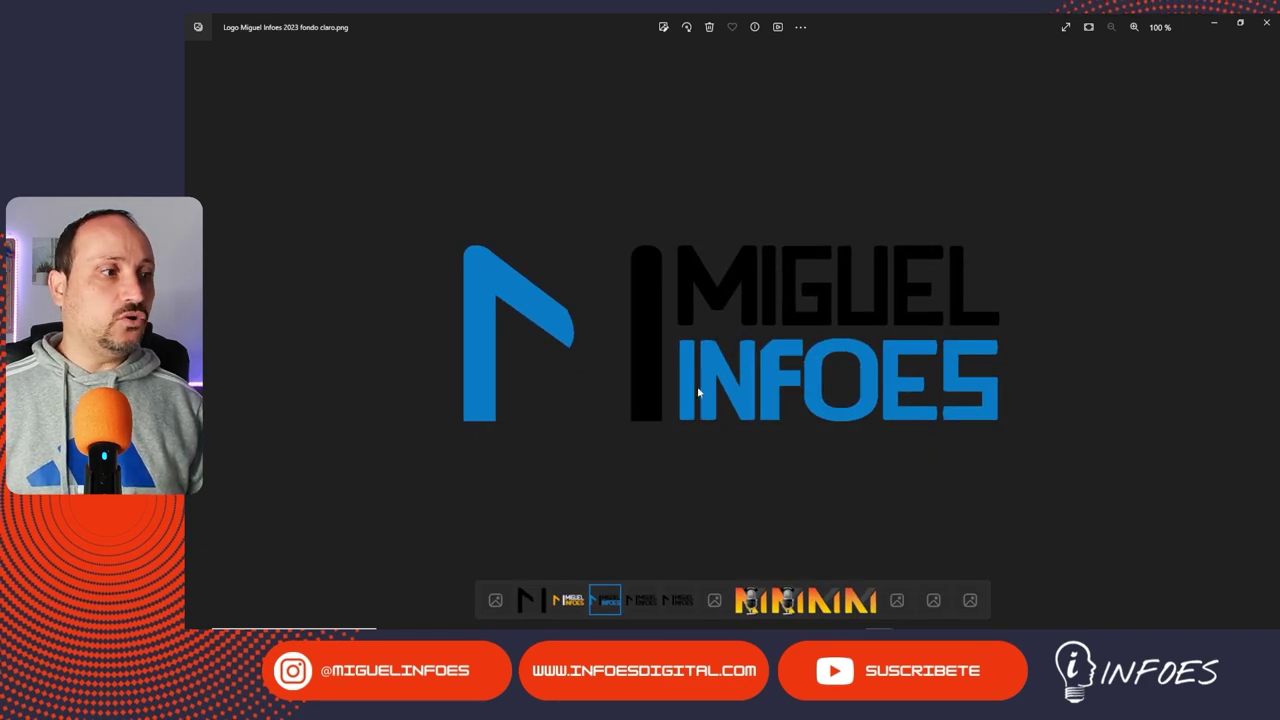
{"action": "scroll", "coordinate": [689, 354], "scroll_direction": "up", "scroll_amount": 5}
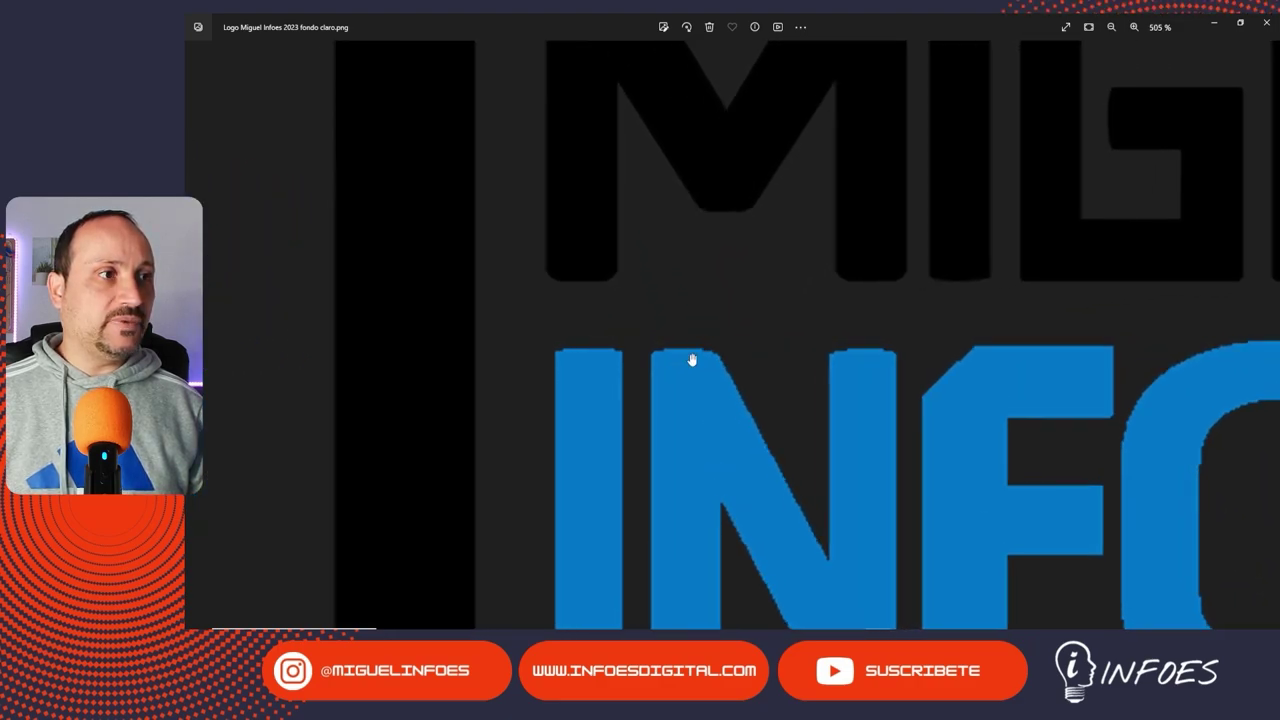
{"action": "scroll", "coordinate": [886, 302], "scroll_direction": "down", "scroll_amount": 3}
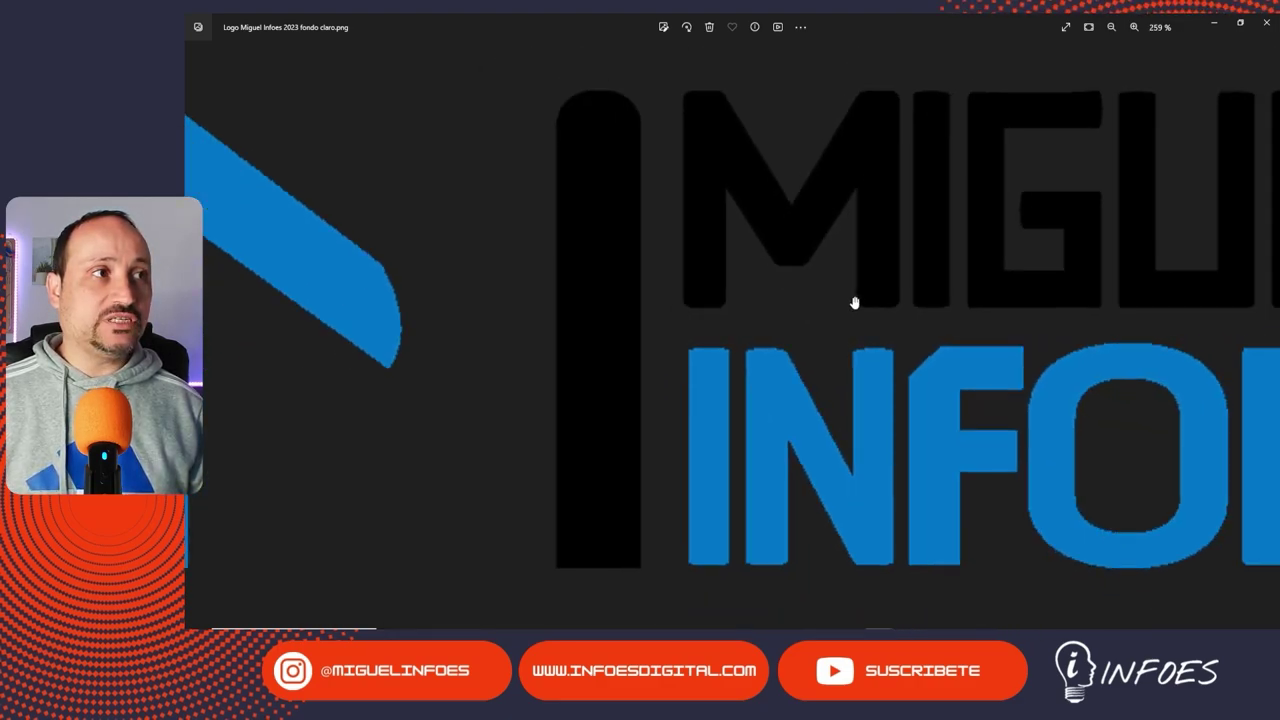
{"action": "scroll", "coordinate": [851, 297], "scroll_direction": "down", "scroll_amount": 2}
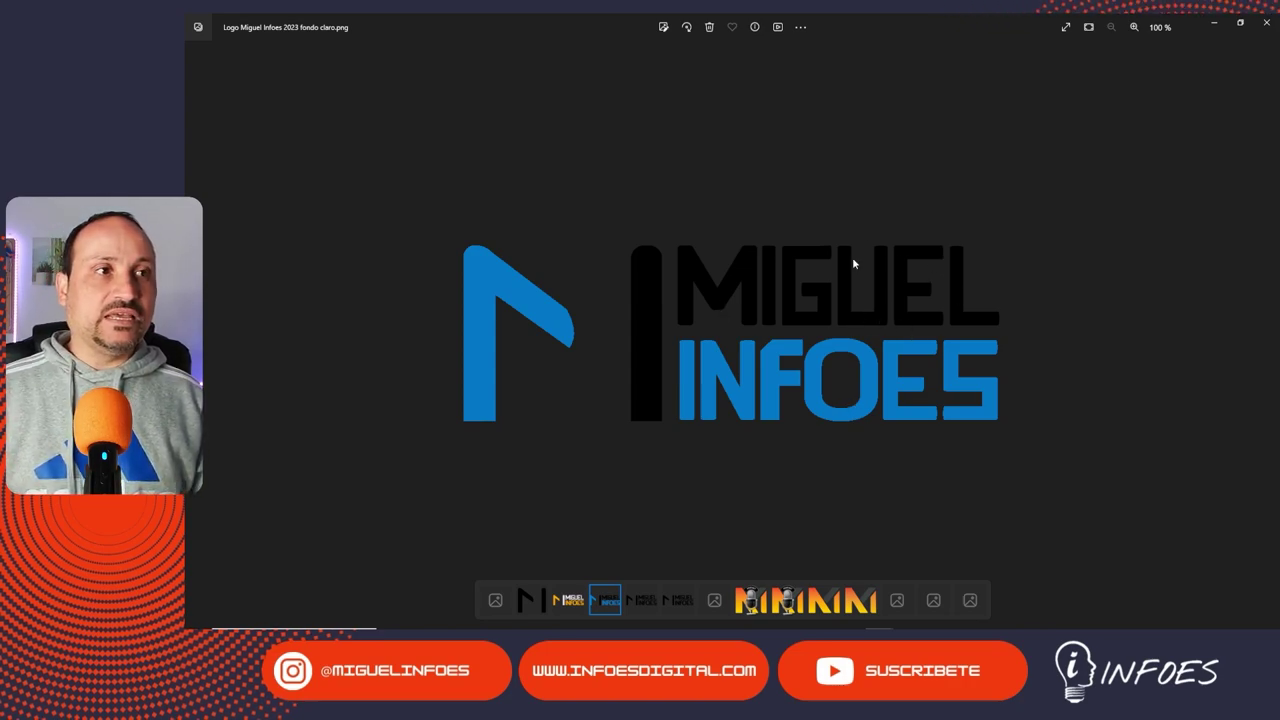
{"action": "left_click_drag", "start_coordinate": [908, 27], "coordinate": [843, 443]}
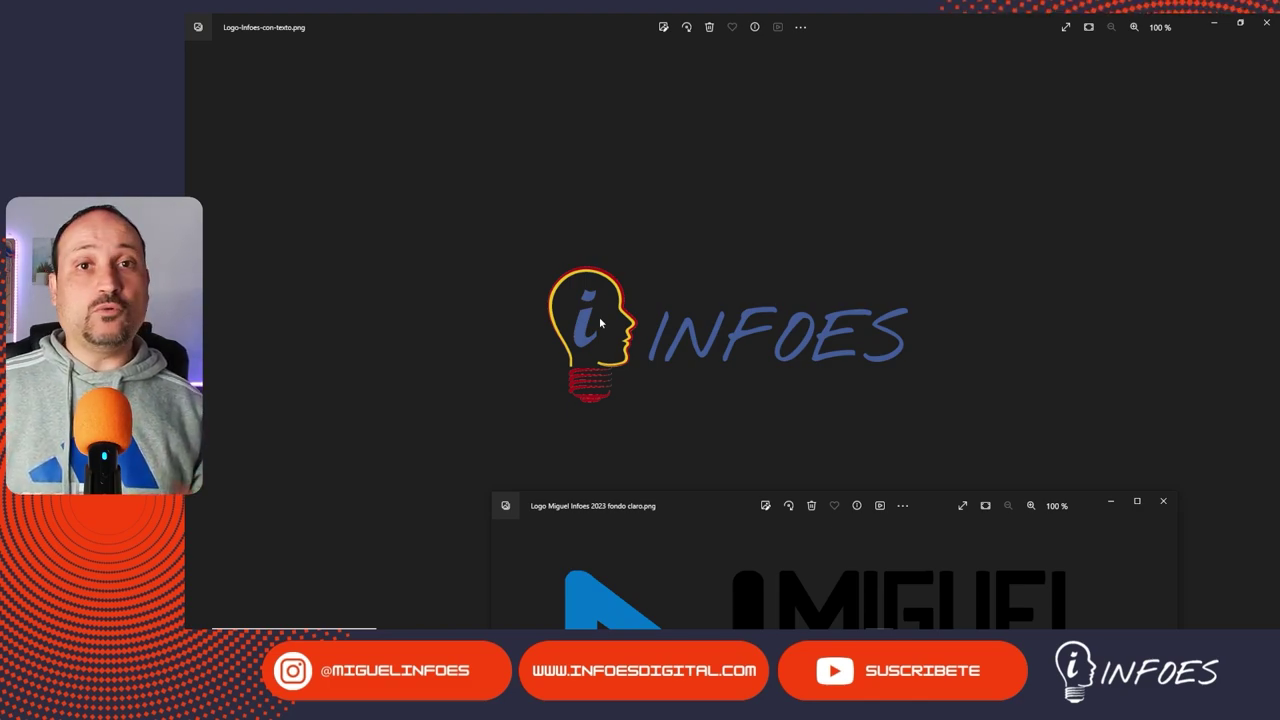
Zoom in on the bulb INFOES logo to see its pixelation, then zoom back out.
{"action": "scroll", "coordinate": [592, 316], "scroll_direction": "up", "scroll_amount": 1}
{"action": "scroll", "coordinate": [591, 325], "scroll_direction": "up", "scroll_amount": 2}
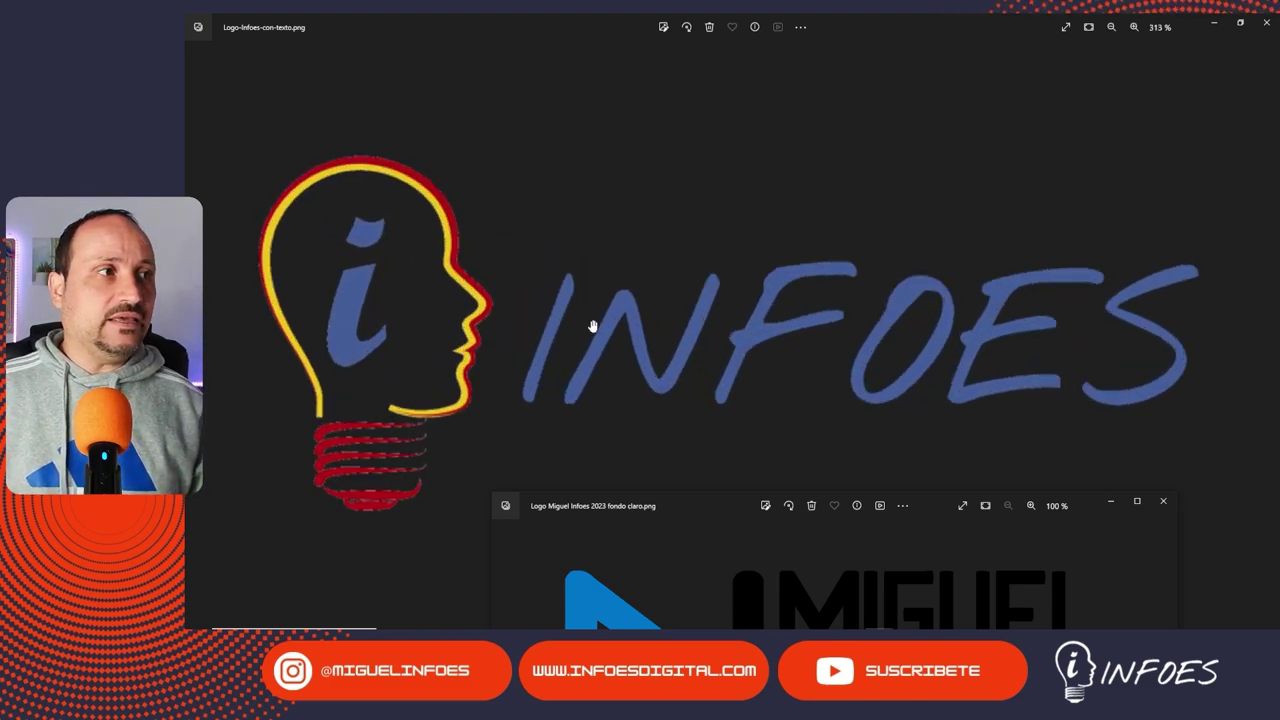
{"action": "scroll", "coordinate": [560, 315], "scroll_direction": "up", "scroll_amount": 3}
{"action": "scroll", "coordinate": [541, 260], "scroll_direction": "up", "scroll_amount": 3}
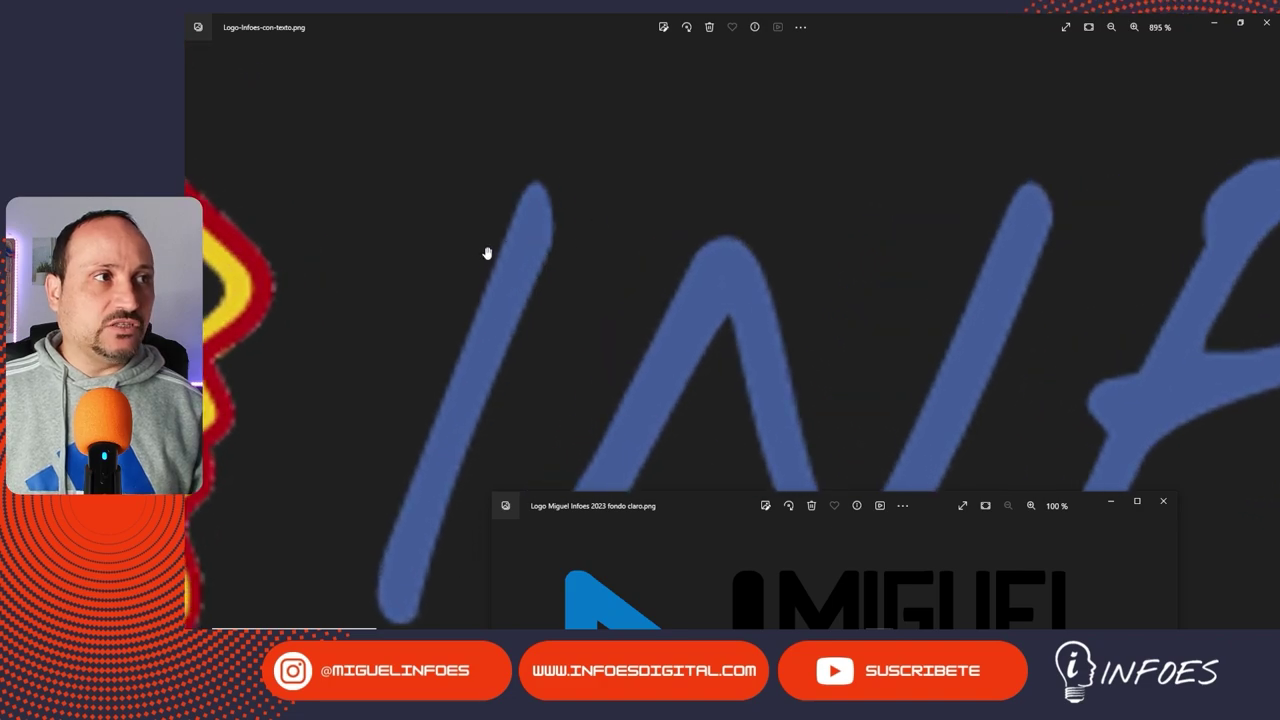
{"action": "scroll", "coordinate": [595, 245], "scroll_direction": "down", "scroll_amount": 3}
{"action": "scroll", "coordinate": [599, 240], "scroll_direction": "down", "scroll_amount": 2}
{"action": "scroll", "coordinate": [599, 240], "scroll_direction": "down", "scroll_amount": 1}
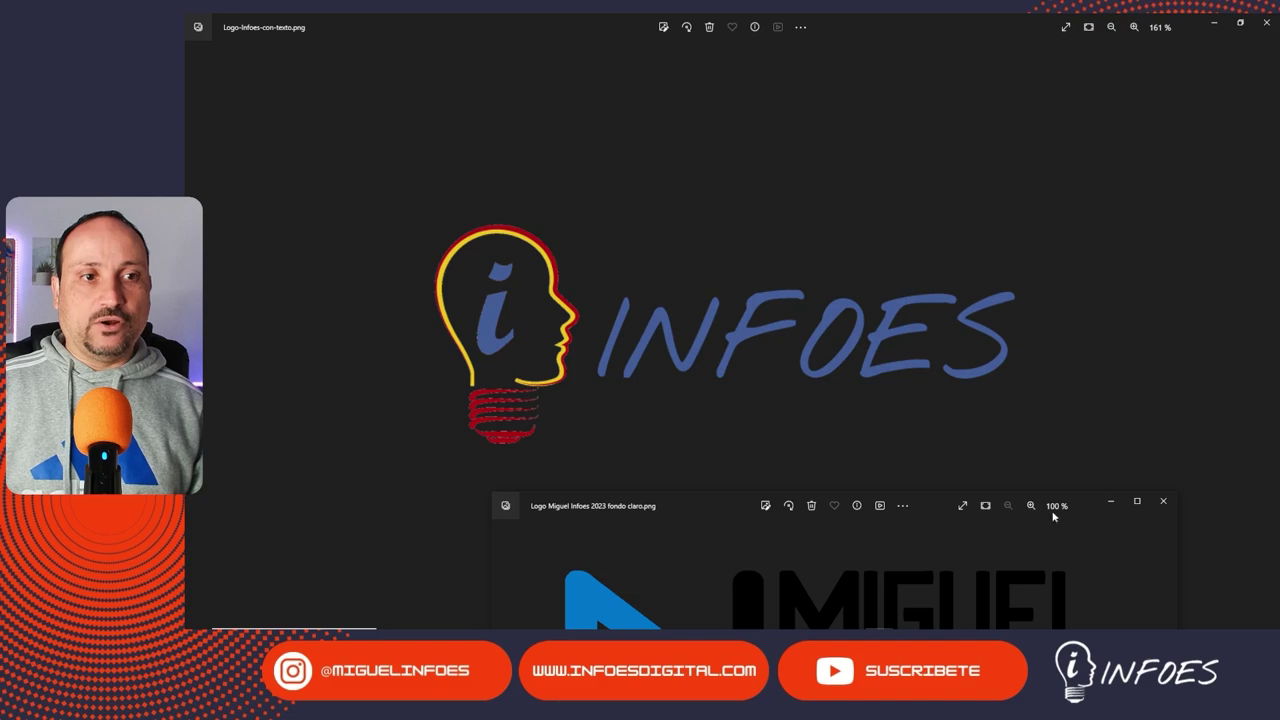
Centre the MIGUEL INFOES viewer, zoom in on its blue INFOES letters, then zoom out.
{"action": "left_click_drag", "start_coordinate": [736, 504], "coordinate": [692, 247]}
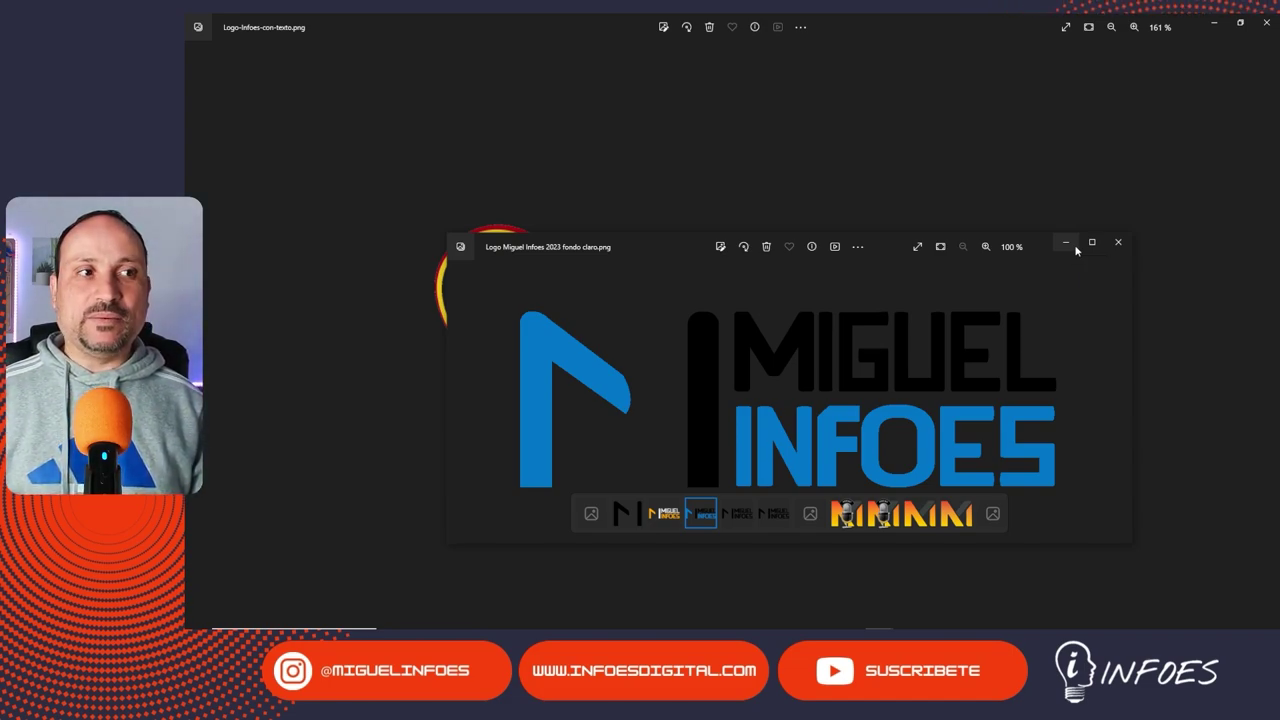
{"action": "scroll", "coordinate": [829, 417], "scroll_direction": "up", "scroll_amount": 2}
{"action": "scroll", "coordinate": [834, 374], "scroll_direction": "up", "scroll_amount": 2}
{"action": "scroll", "coordinate": [834, 366], "scroll_direction": "up", "scroll_amount": 2}
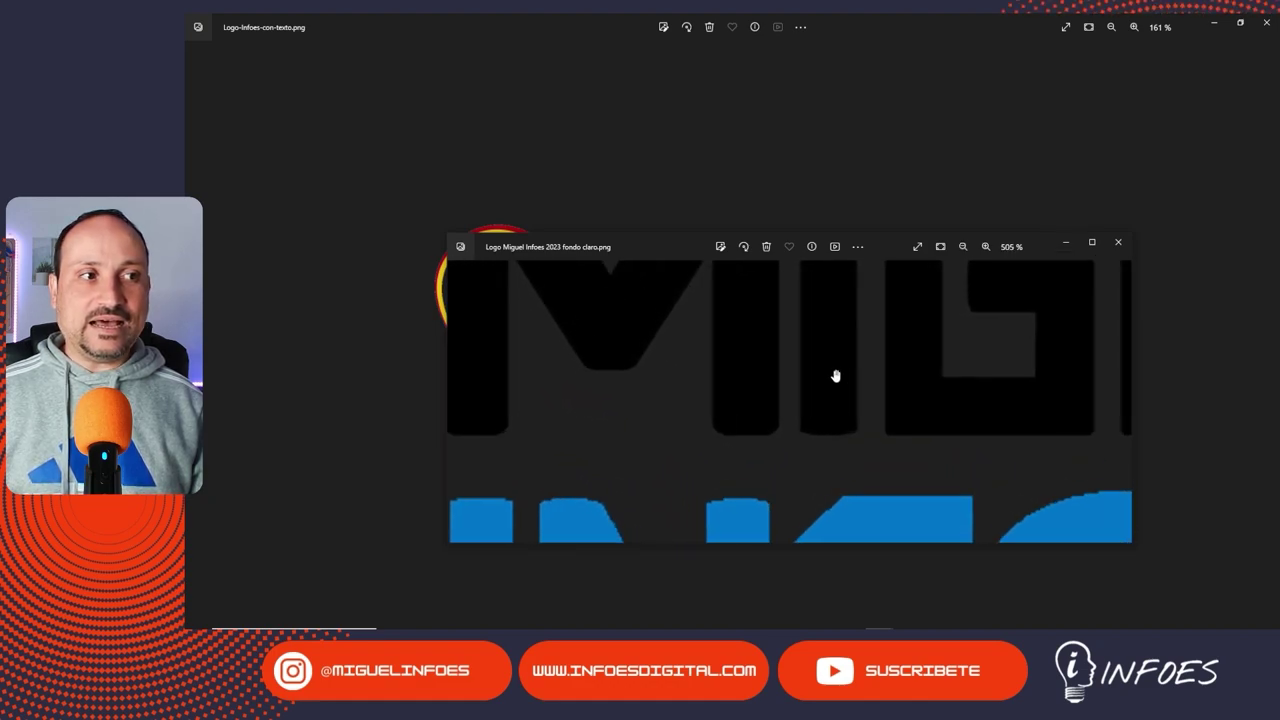
{"action": "scroll", "coordinate": [835, 376], "scroll_direction": "up", "scroll_amount": 1}
{"action": "left_click_drag", "start_coordinate": [829, 463], "coordinate": [845, 284]}
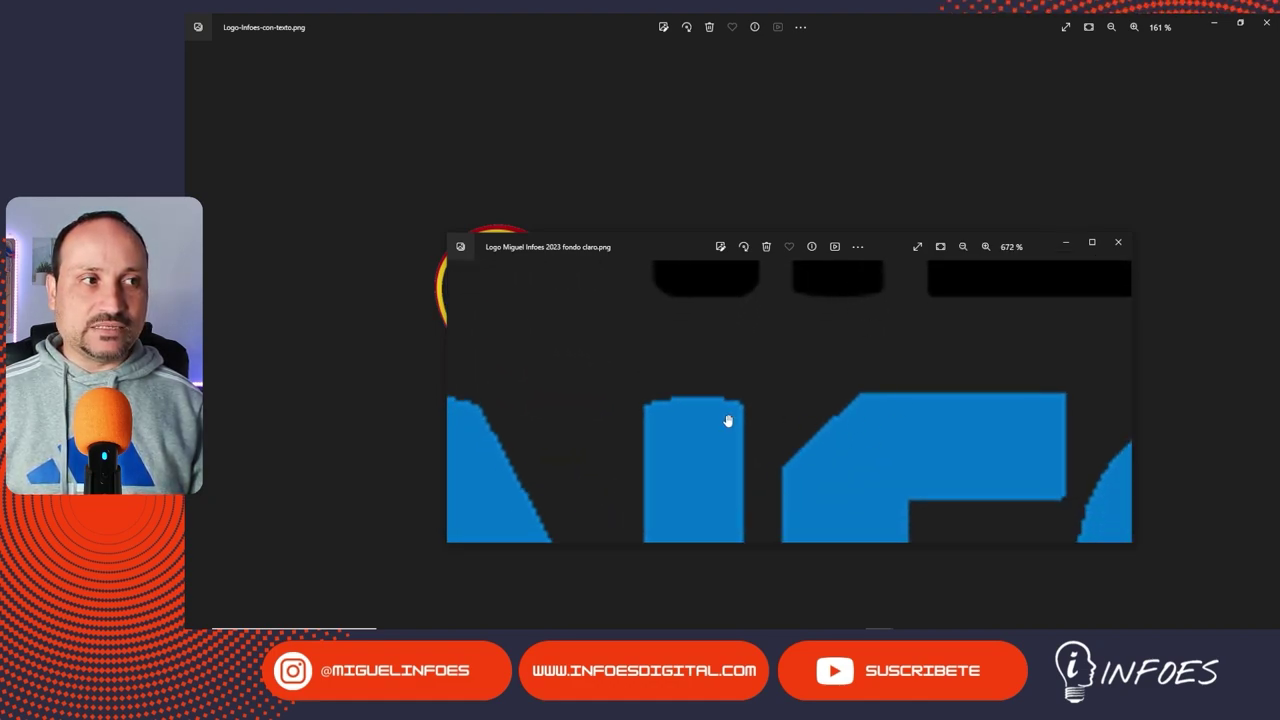
{"action": "scroll", "coordinate": [851, 400], "scroll_direction": "down", "scroll_amount": 2}
{"action": "scroll", "coordinate": [855, 399], "scroll_direction": "down", "scroll_amount": 1}
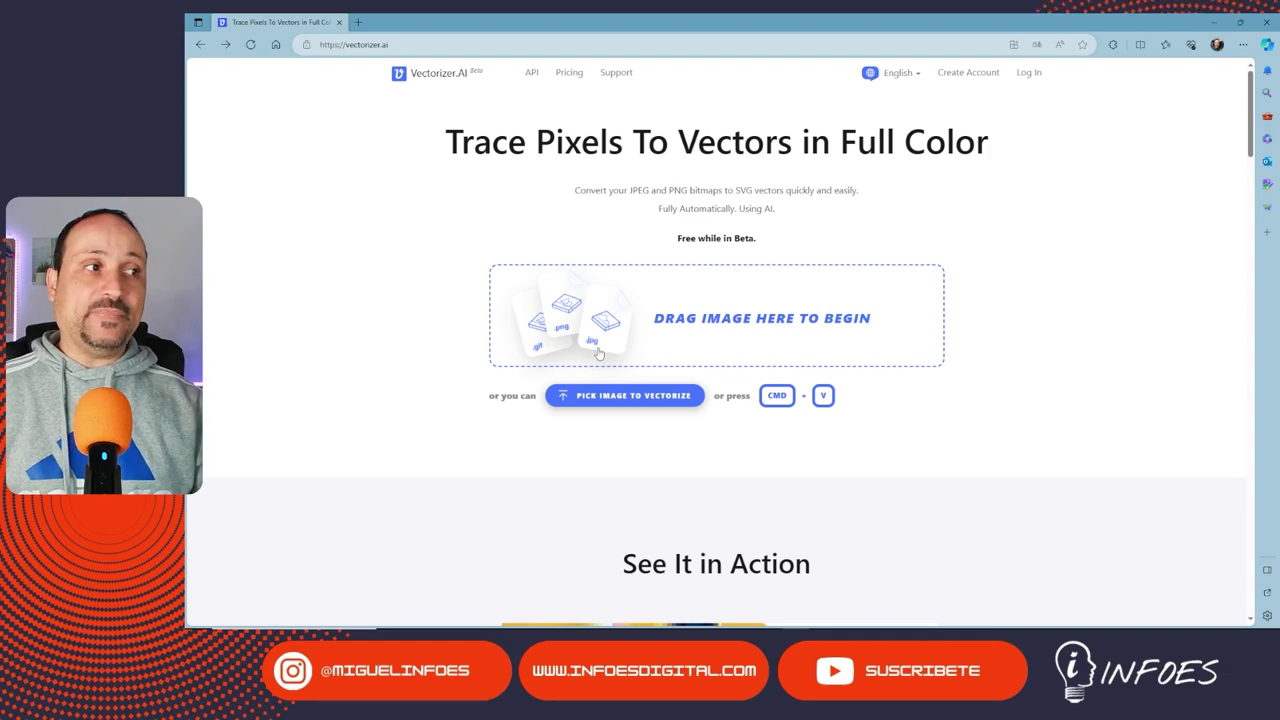
Upload the MIGUEL INFOES logo PNG to Vectorizer.AI for vectorizing.
{"action": "left_click", "coordinate": [620, 396]}
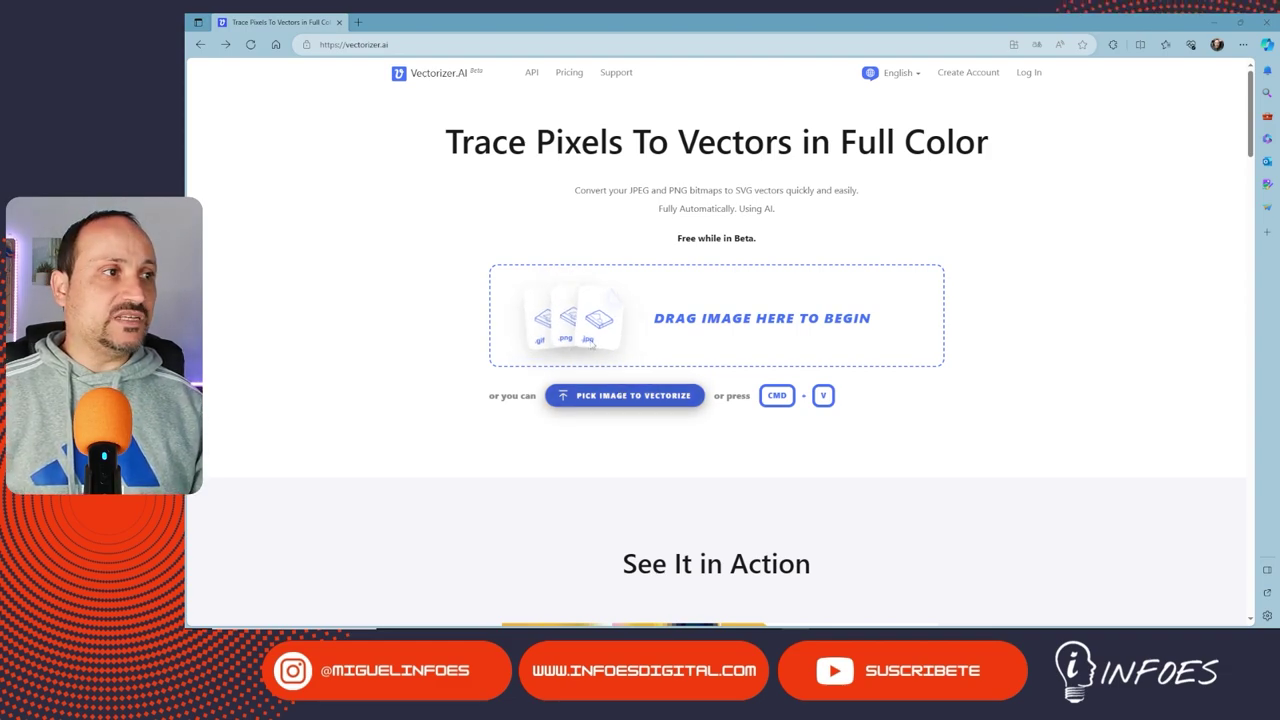
{"action": "left_click", "coordinate": [539, 298]}
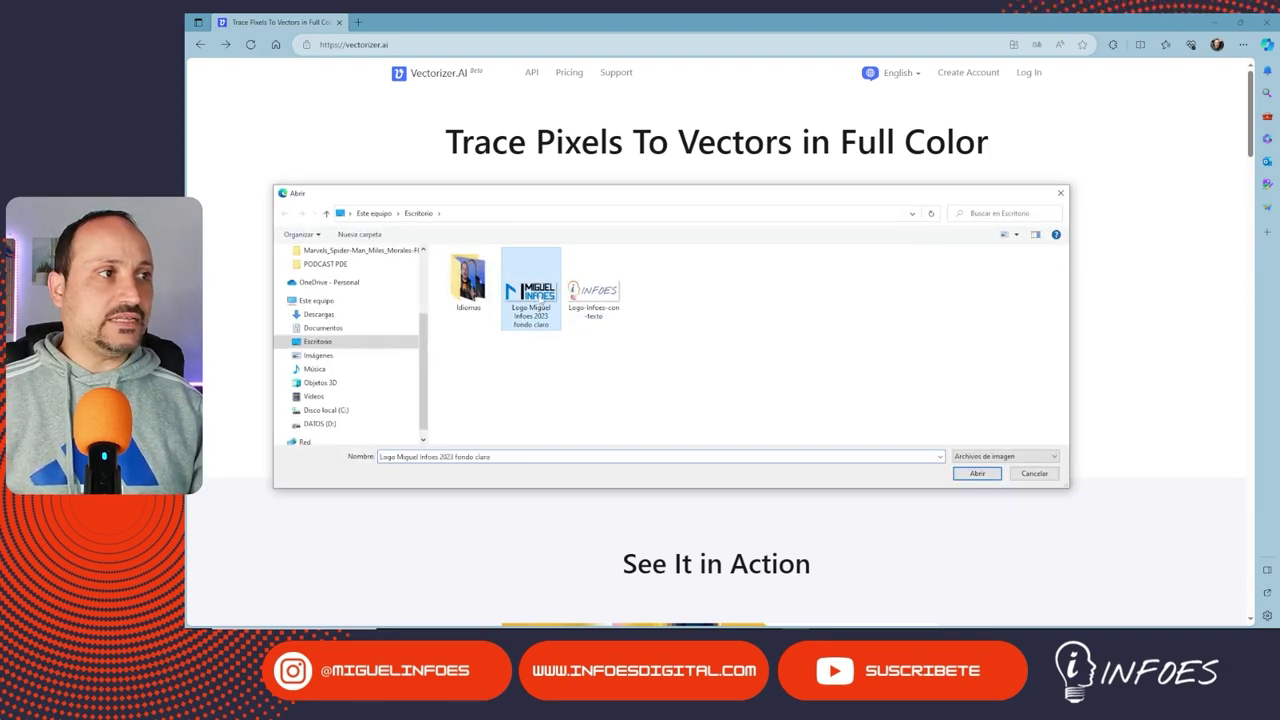
{"action": "left_click", "coordinate": [977, 473]}
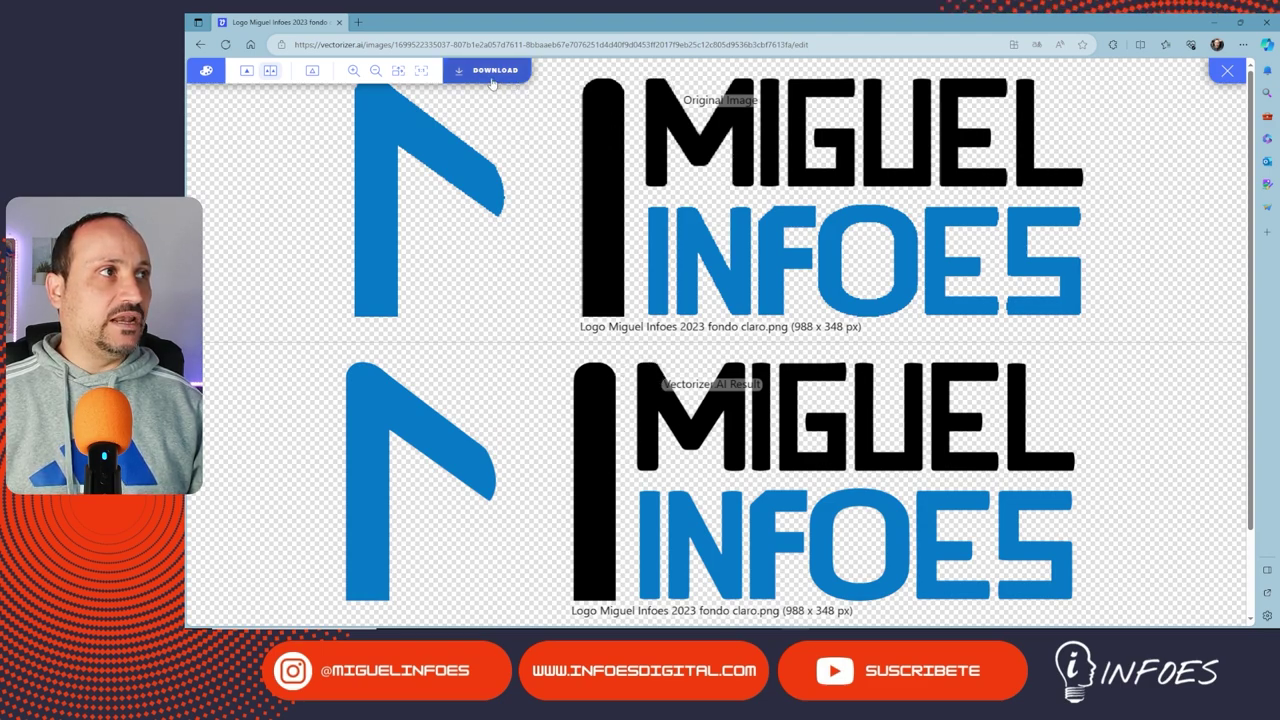
Download the vectorized MIGUEL INFOES logo as an SVG file.
{"action": "left_click", "coordinate": [459, 78]}
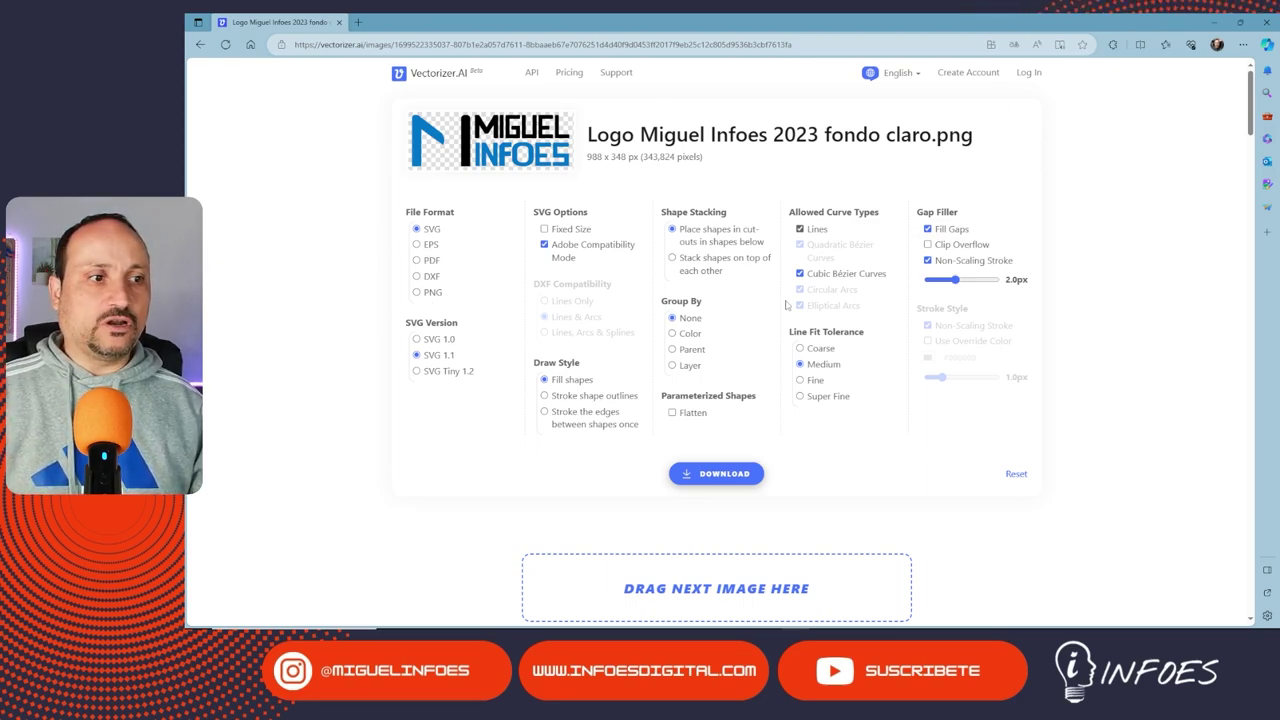
{"action": "left_click", "coordinate": [733, 477]}
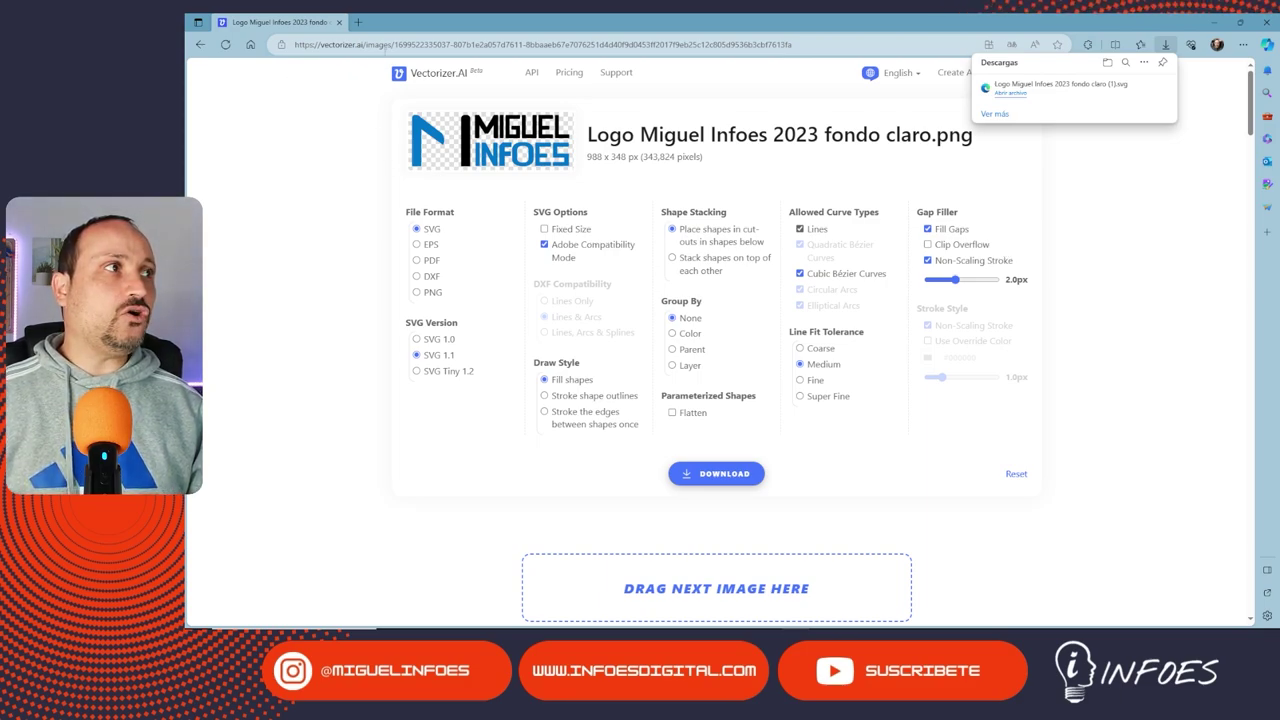
{"action": "left_click_drag", "start_coordinate": [366, 44], "coordinate": [862, 48]}
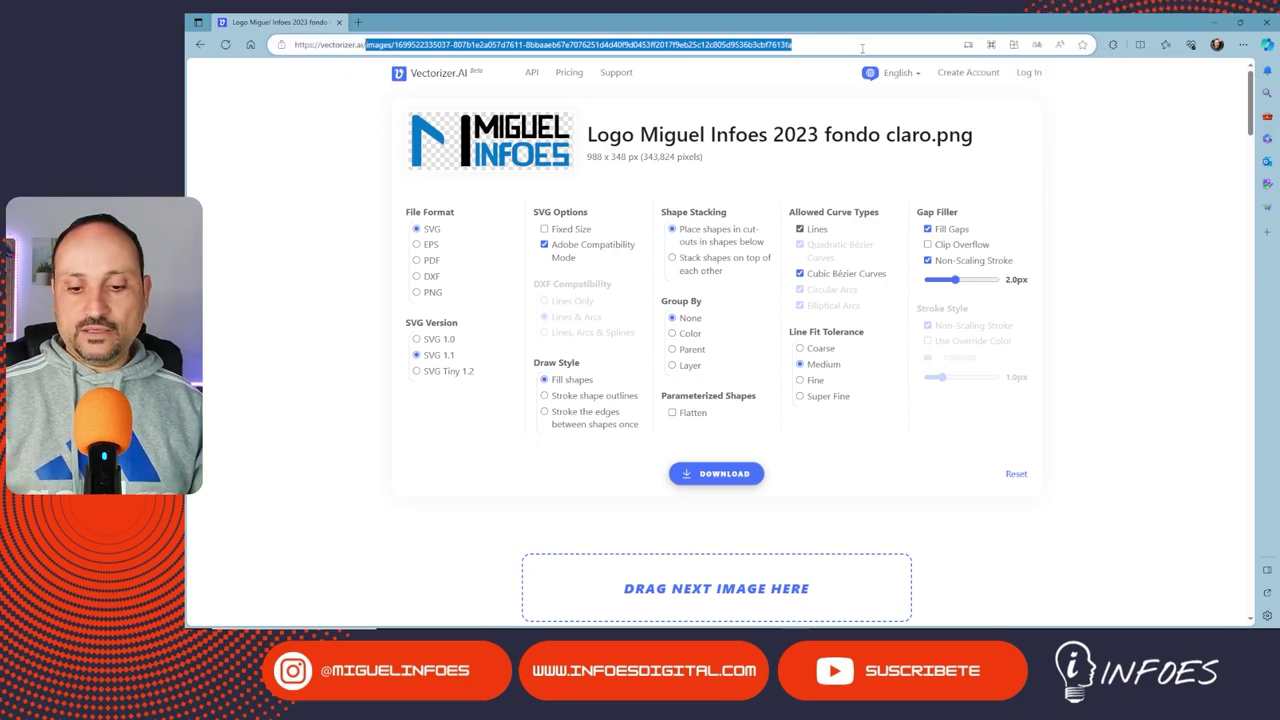
Back on the Vectorizer.AI home page, vectorize Logo-Infoes-con-texto.png and download it as SVG.
{"action": "key", "text": "BackSpace"}
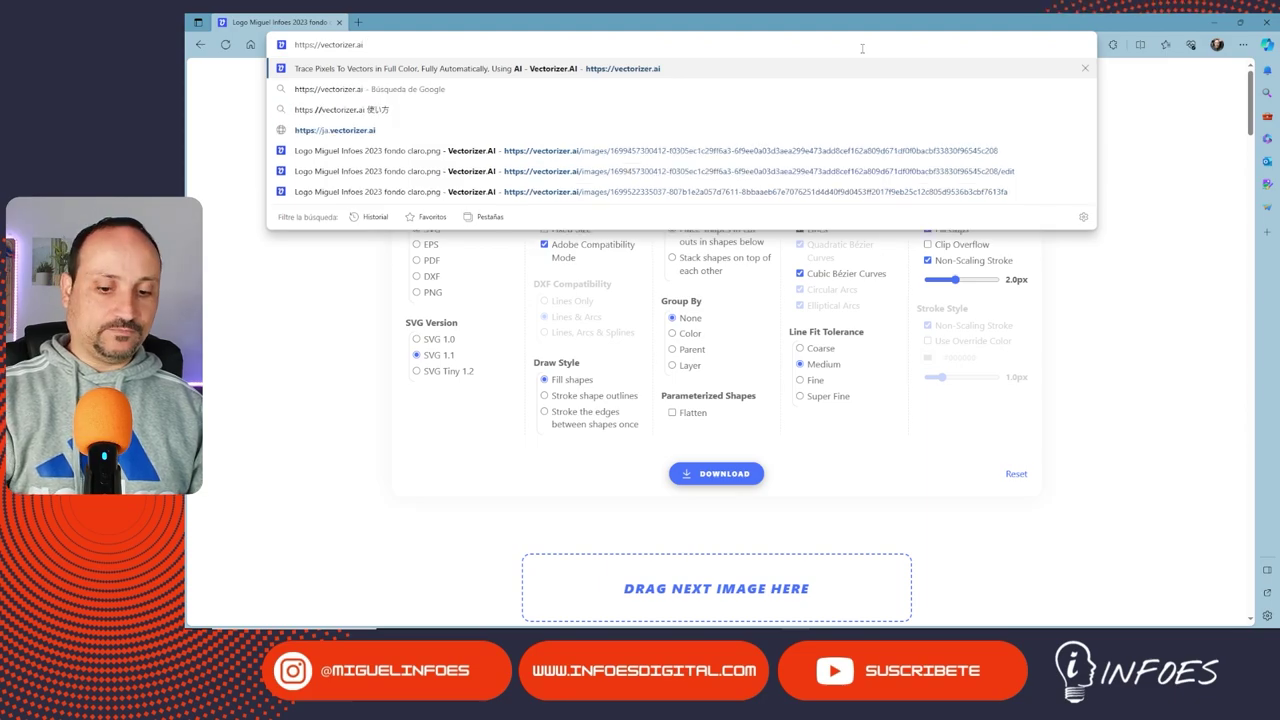
{"action": "key", "text": "Return"}
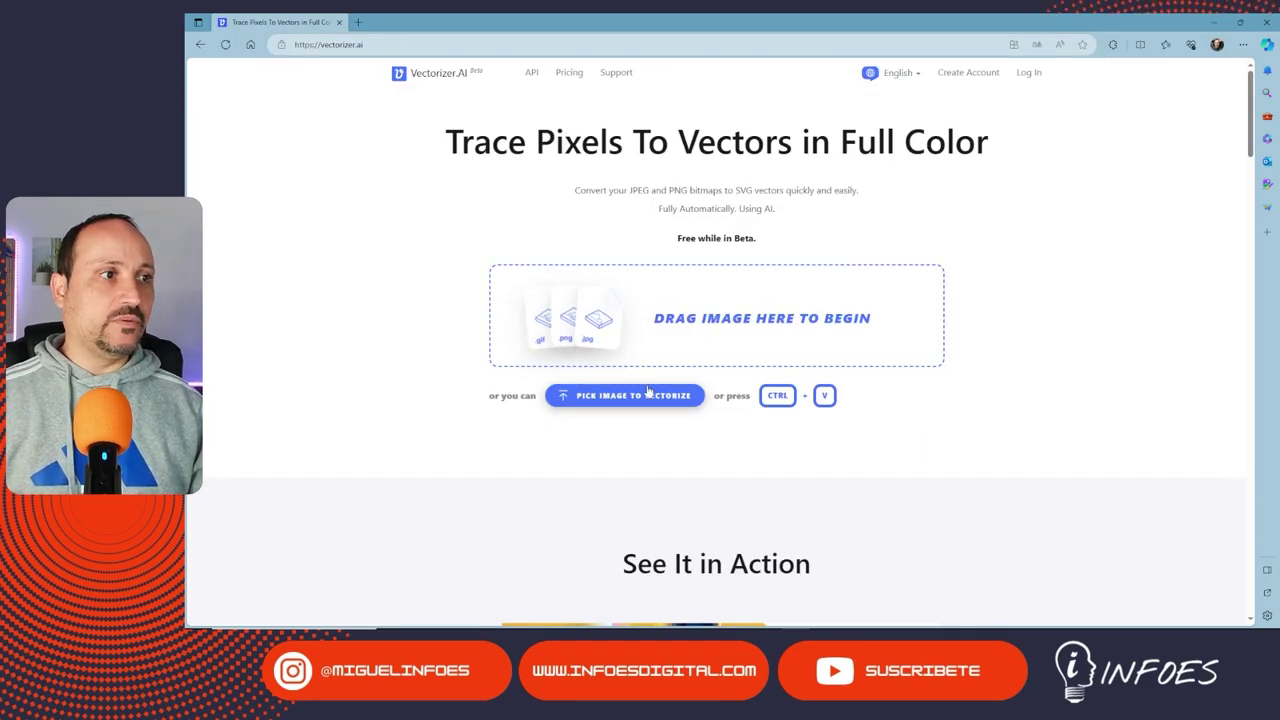
{"action": "left_click", "coordinate": [647, 396]}
{"action": "left_click", "coordinate": [609, 306]}
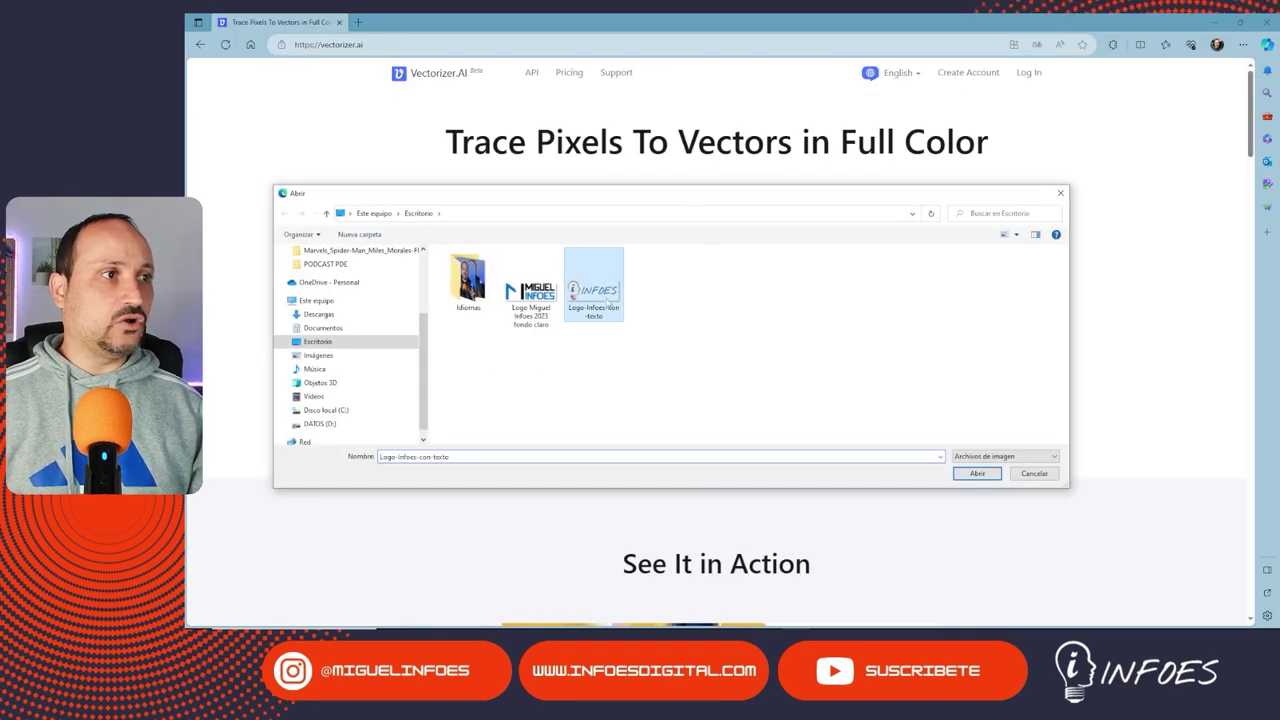
{"action": "left_click", "coordinate": [977, 474]}
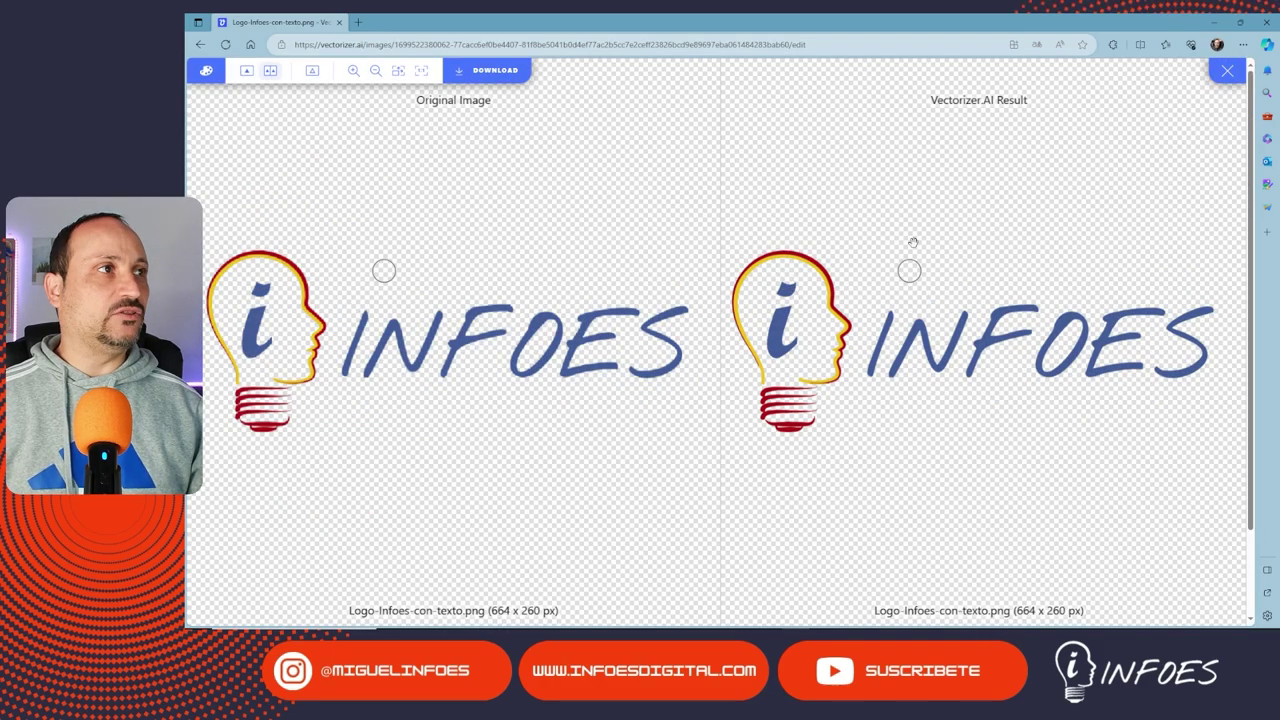
{"action": "left_click", "coordinate": [463, 72]}
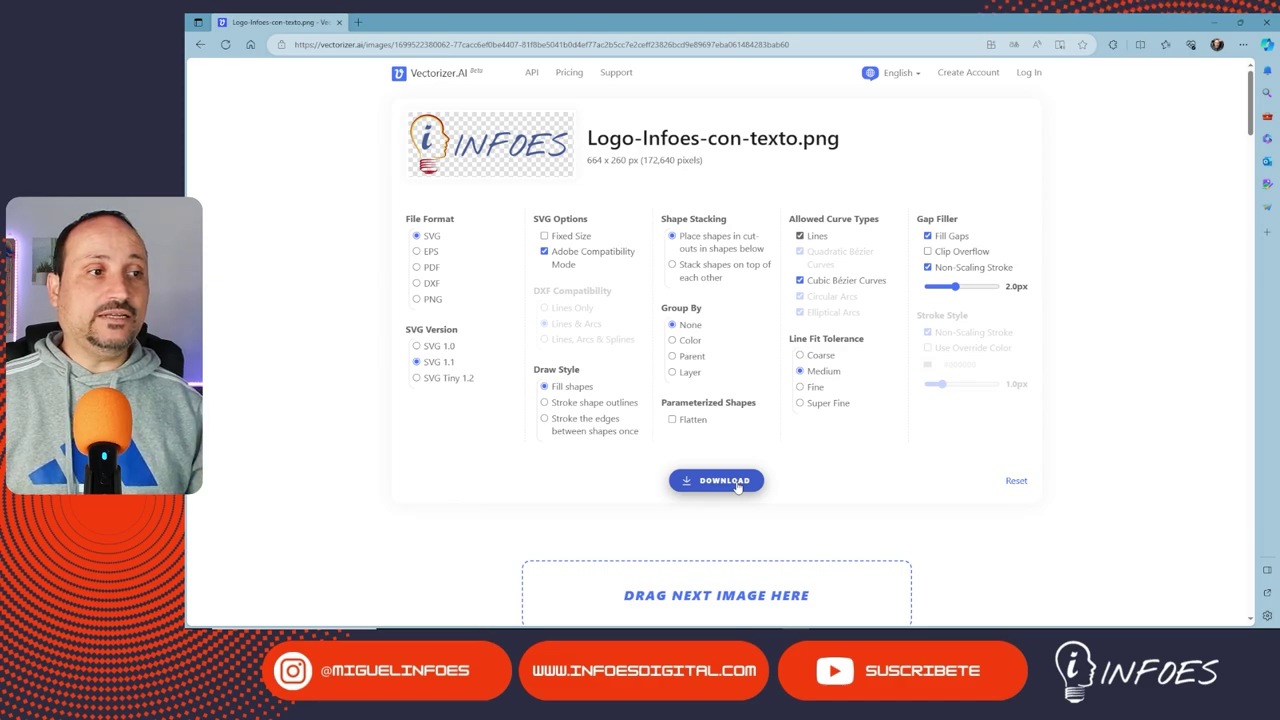
{"action": "left_click", "coordinate": [724, 482]}
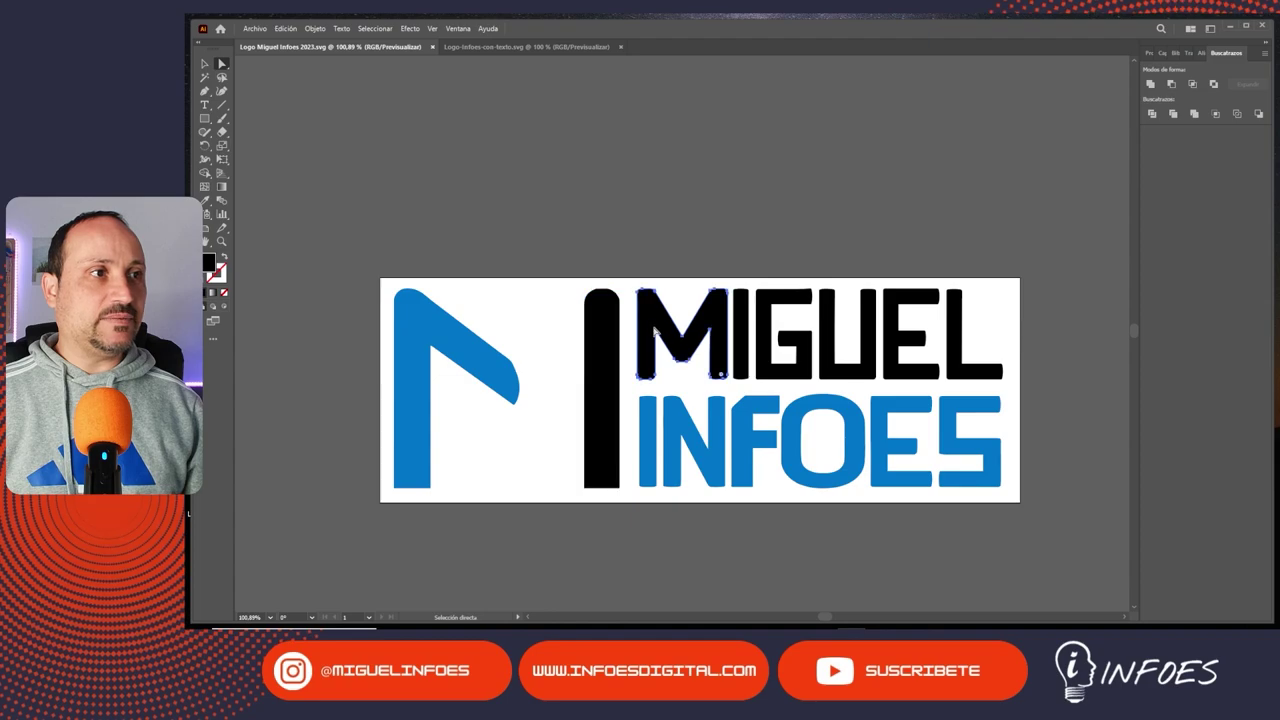
Select the MIGUEL logo's F letter, then select the bulb outline in the other SVG and zoom to 300%.
{"action": "left_click", "coordinate": [741, 421]}
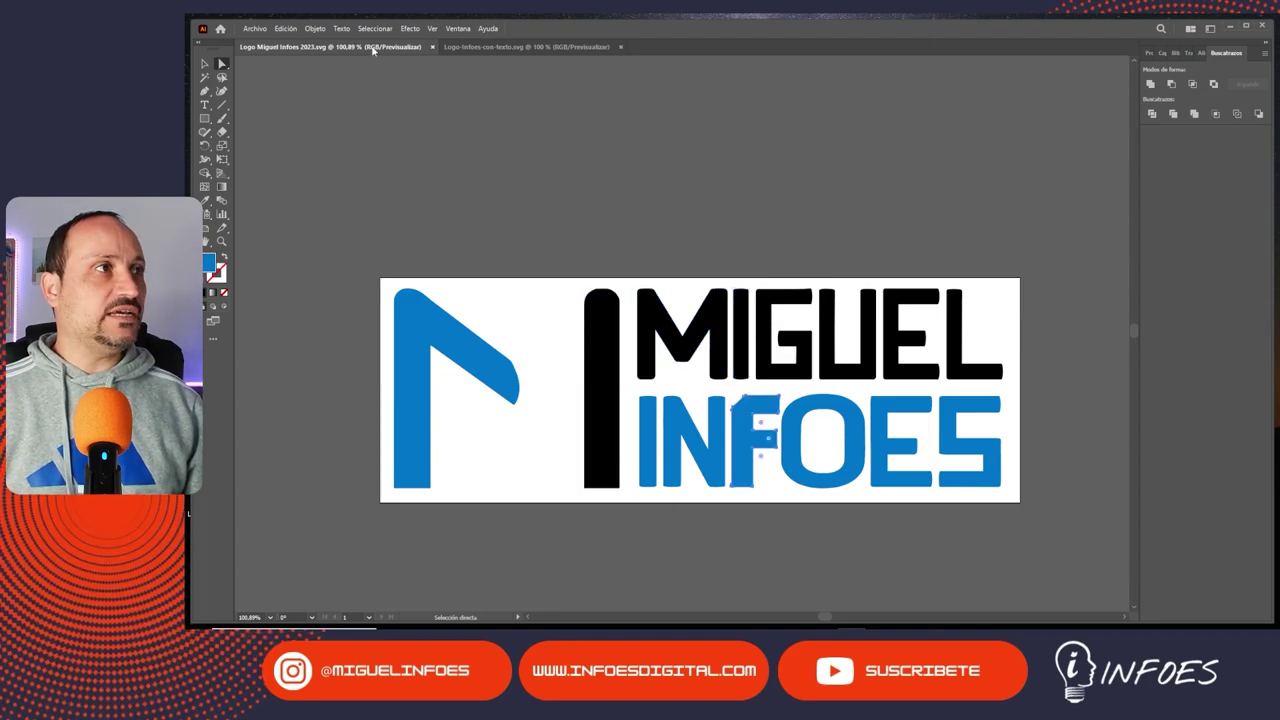
{"action": "left_click", "coordinate": [511, 47]}
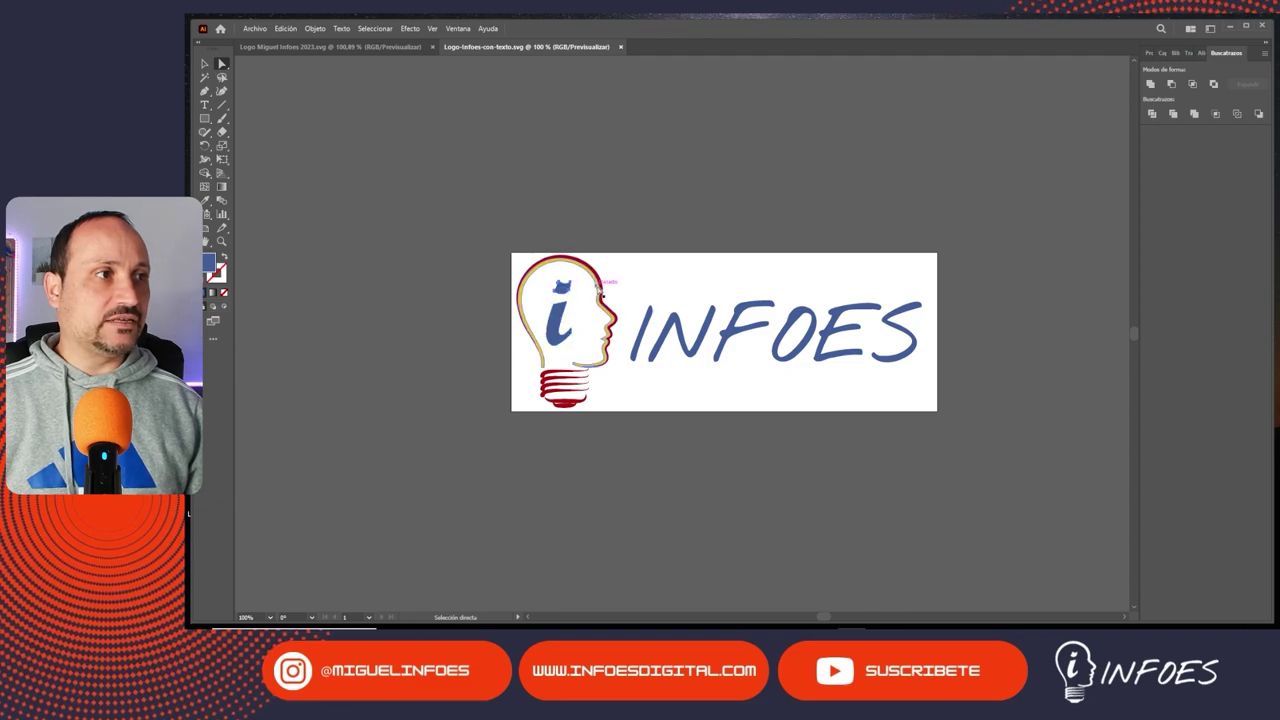
{"action": "left_click", "coordinate": [601, 287]}
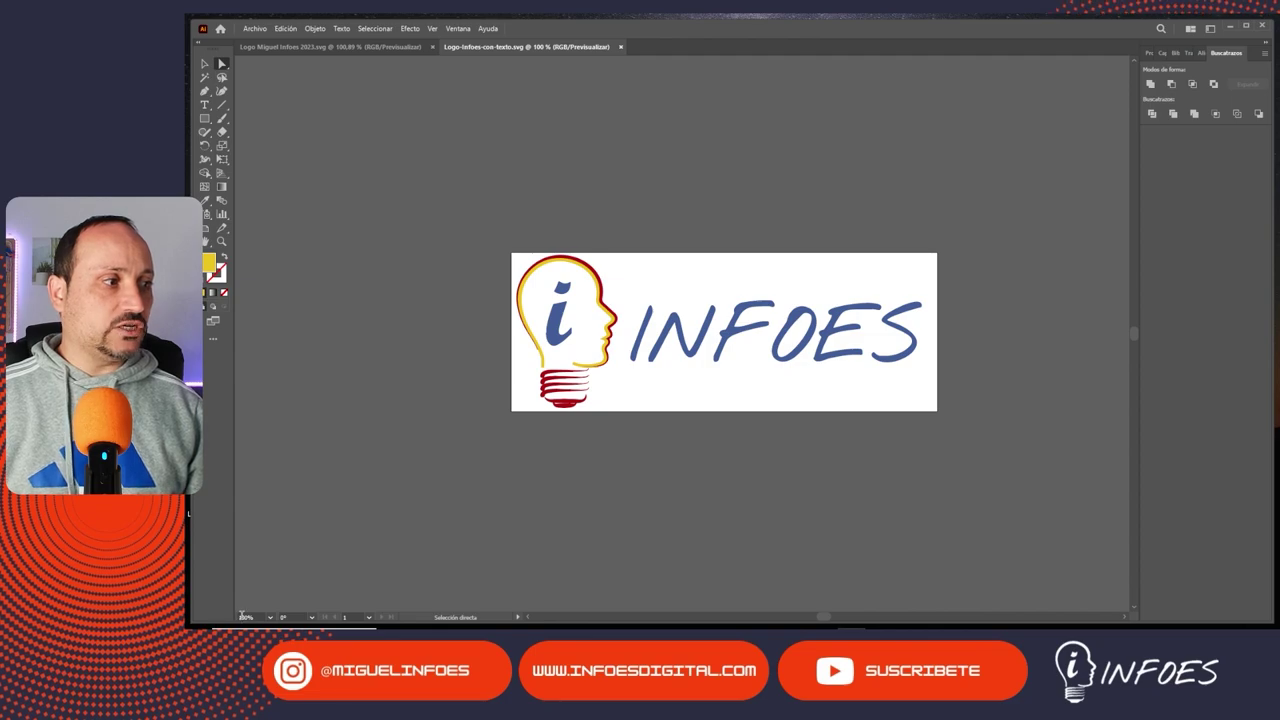
{"action": "type", "text": "300"}
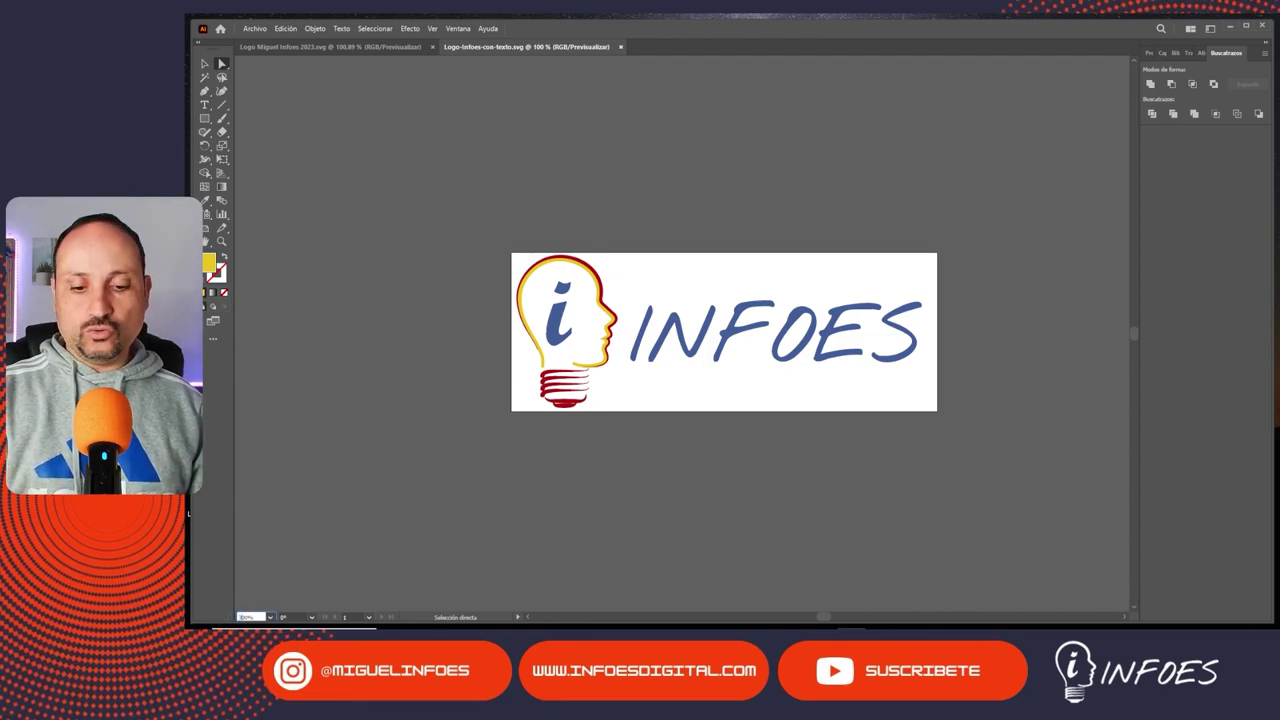
{"action": "key", "text": "Return"}
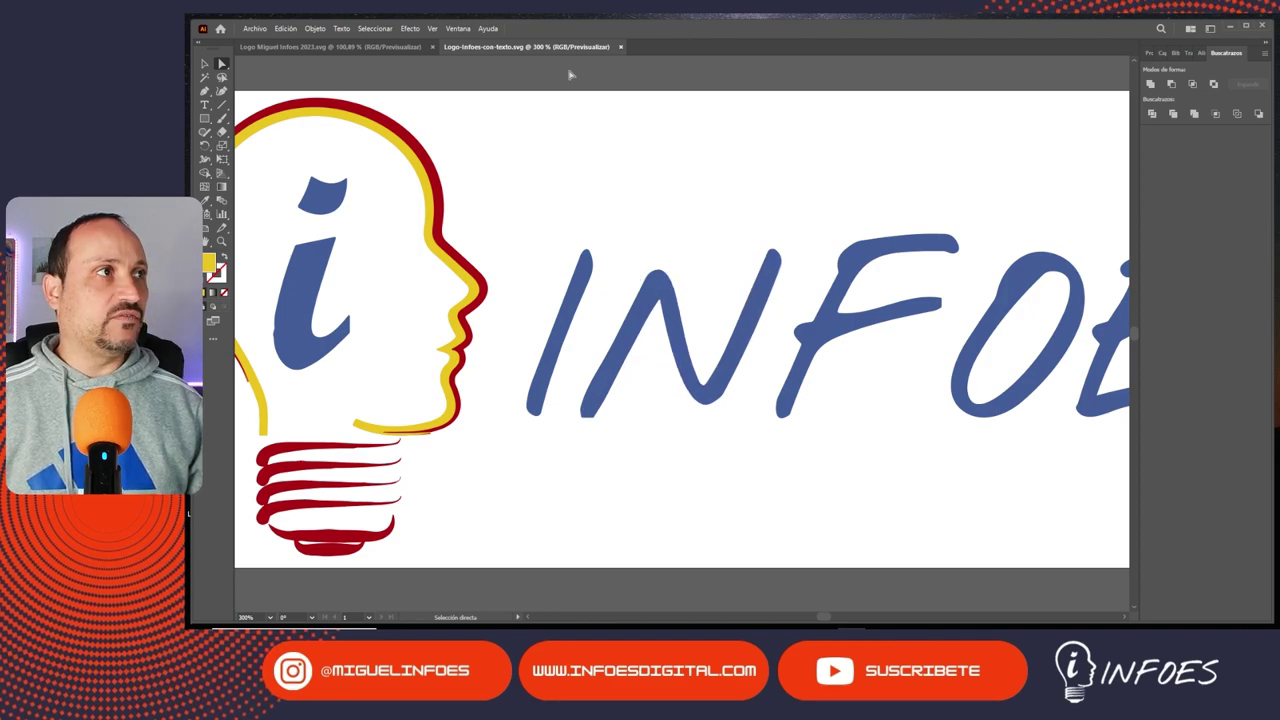
Return to Logo Miguel Infoes 2023.svg, zoom to 300%, and select the O letter to show its anchors.
{"action": "left_click", "coordinate": [405, 46]}
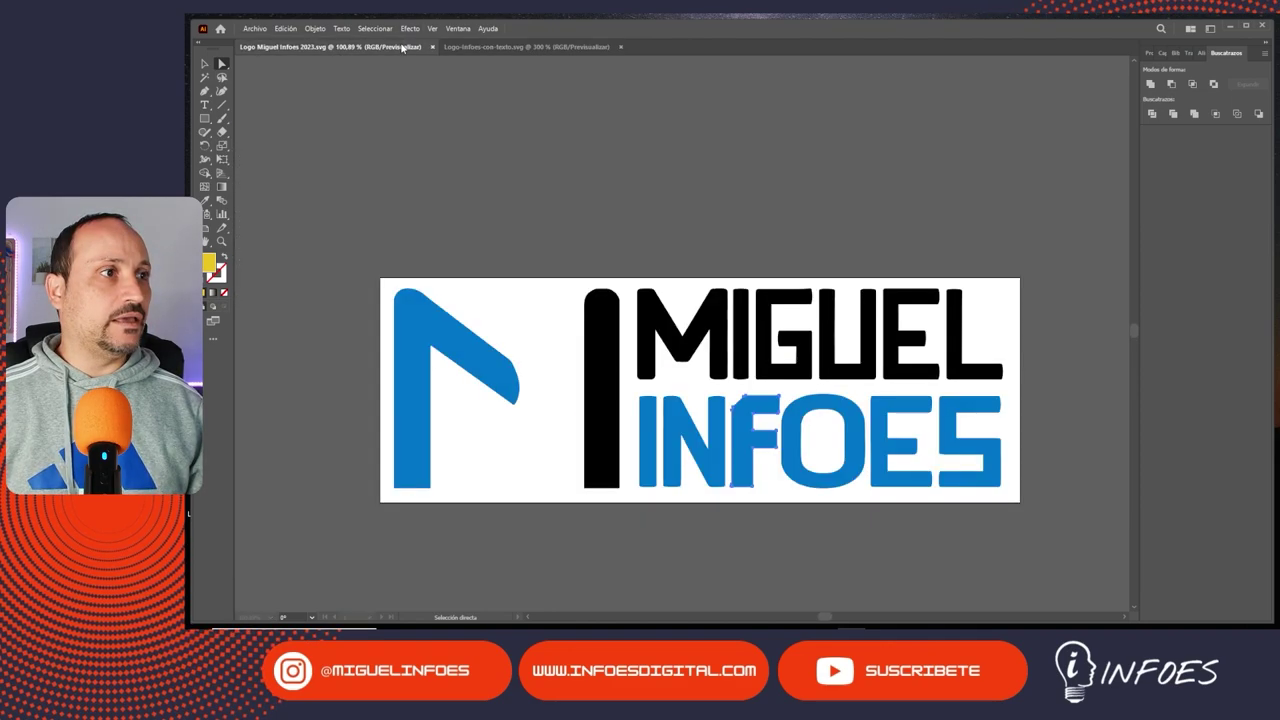
{"action": "left_click", "coordinate": [245, 617]}
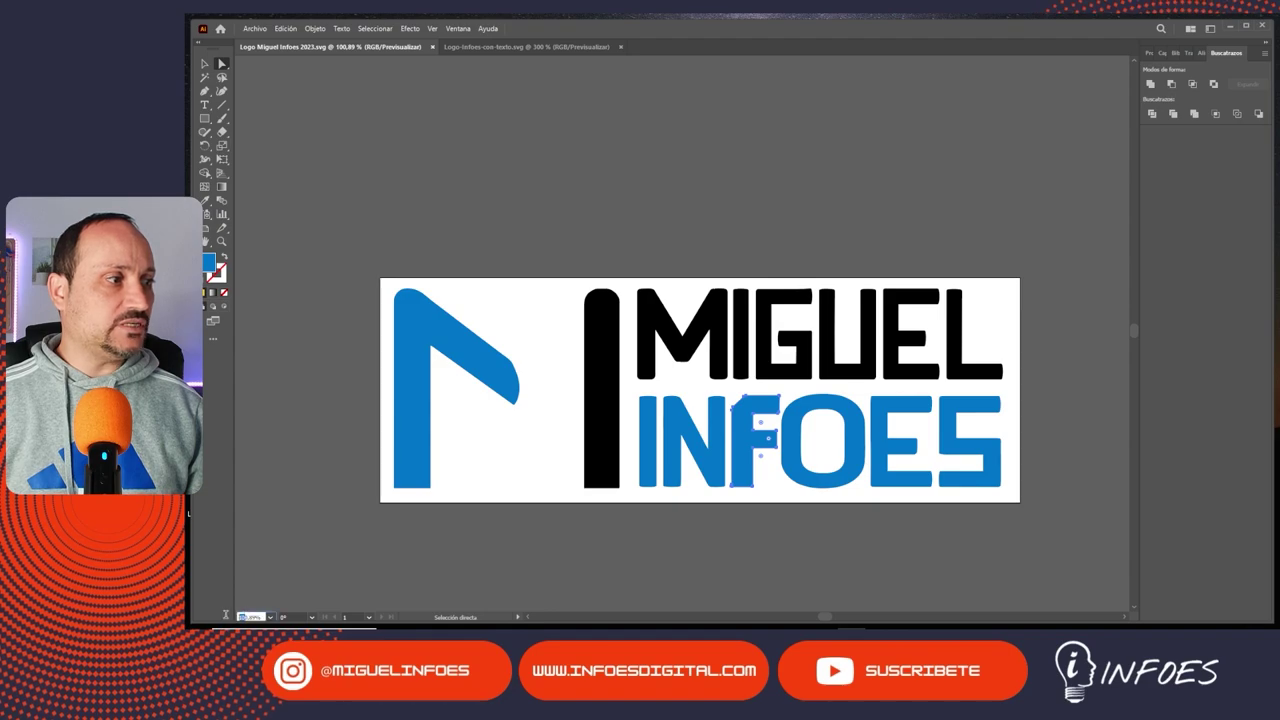
{"action": "type", "text": "300"}
{"action": "key", "text": "Return"}
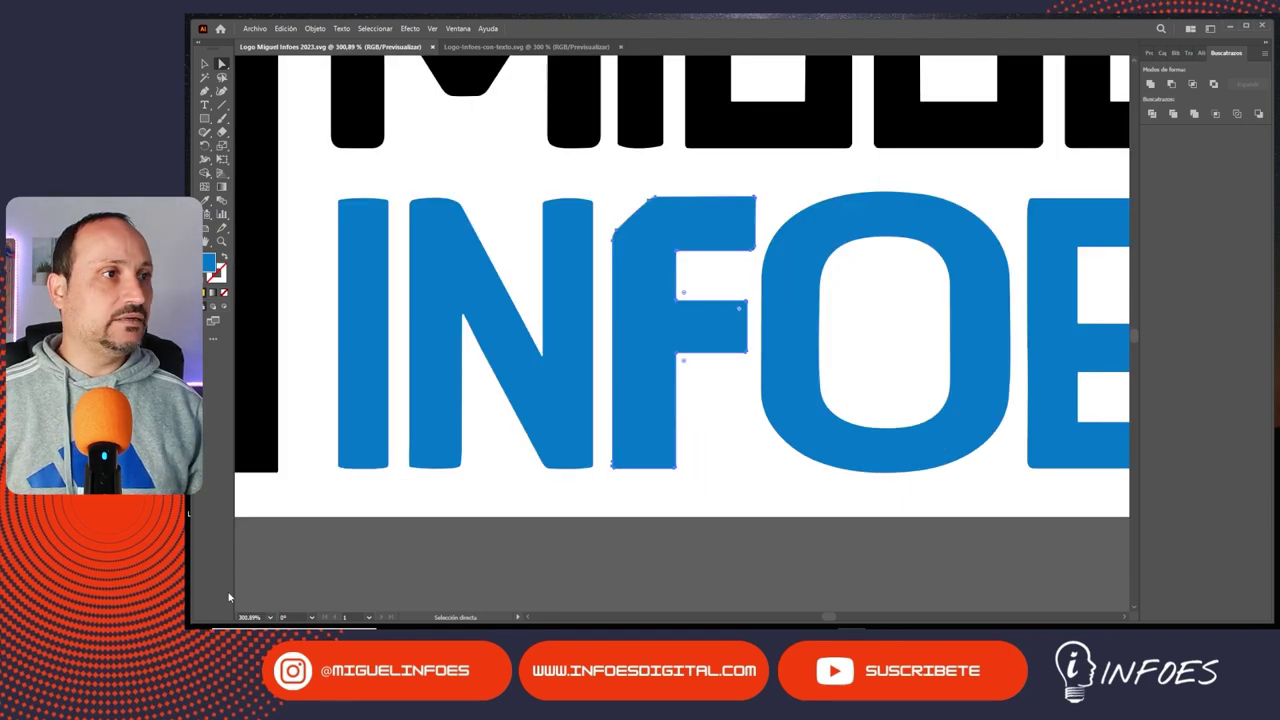
{"action": "left_click", "coordinate": [815, 288]}
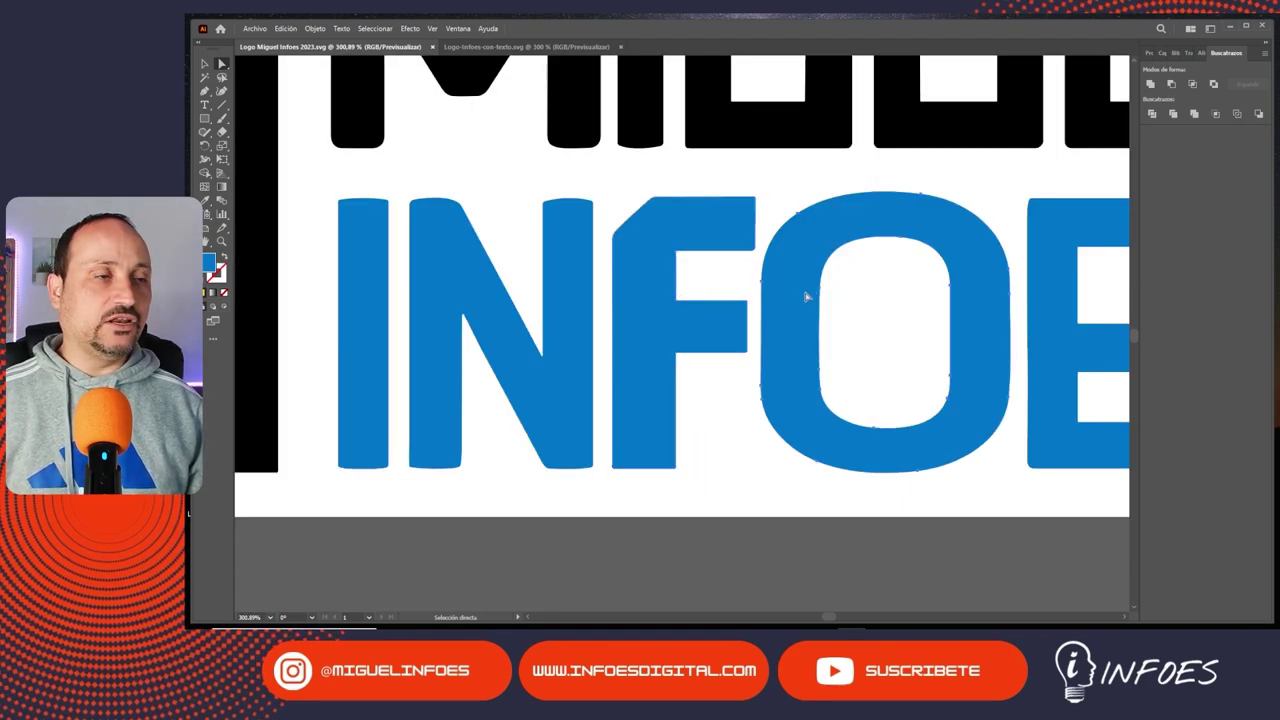